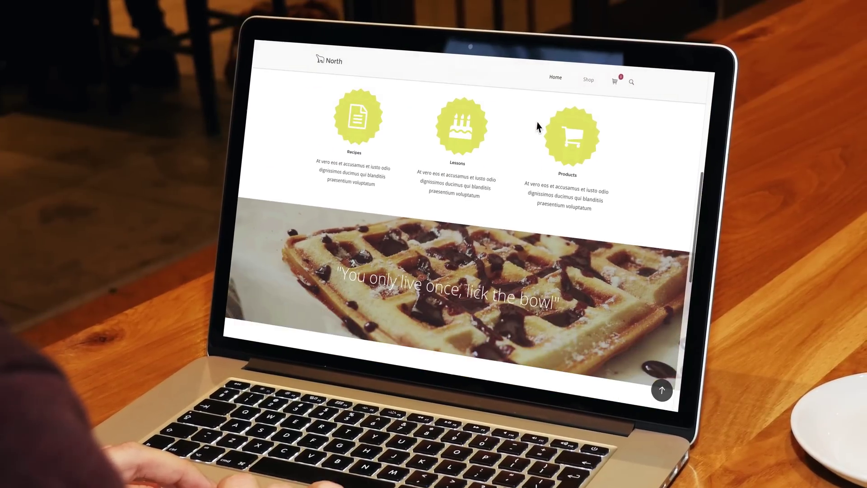
{"action": "scroll", "coordinate": [538, 126], "scroll_direction": "down", "scroll_amount": 3}
{"action": "scroll", "coordinate": [538, 126], "scroll_direction": "down", "scroll_amount": 2}
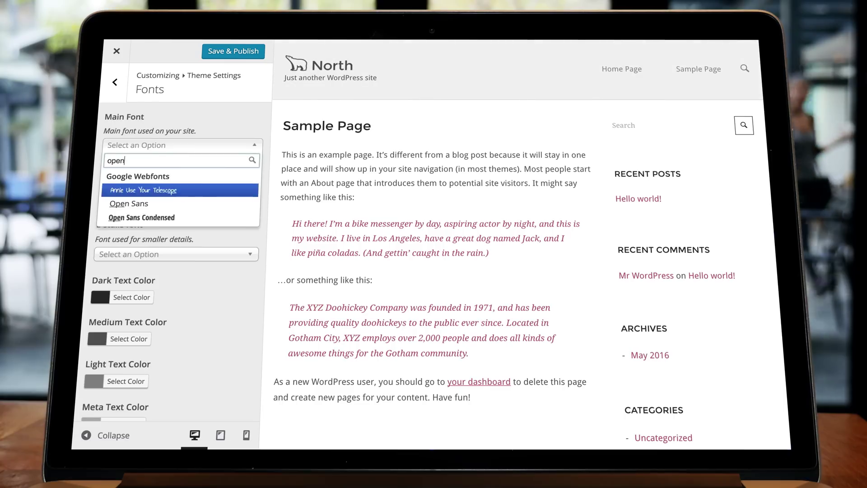
Choose the North polar-bear image as the site logo, then open the SiteOrigin Hero widget.
{"action": "left_click", "coordinate": [223, 173]}
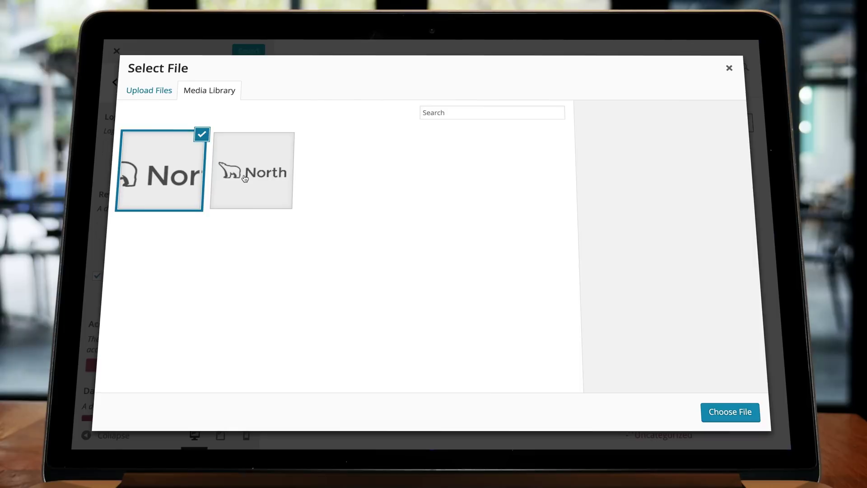
{"action": "left_click", "coordinate": [251, 171]}
{"action": "left_click", "coordinate": [726, 410]}
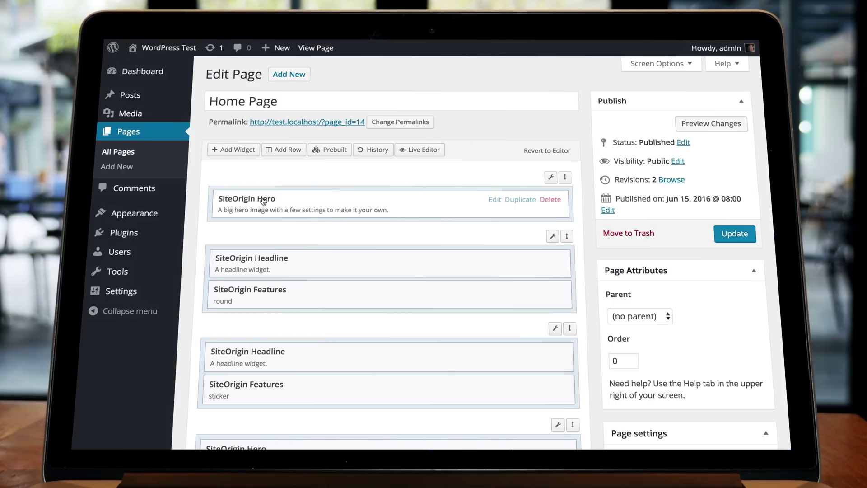
{"action": "left_click", "coordinate": [263, 201]}
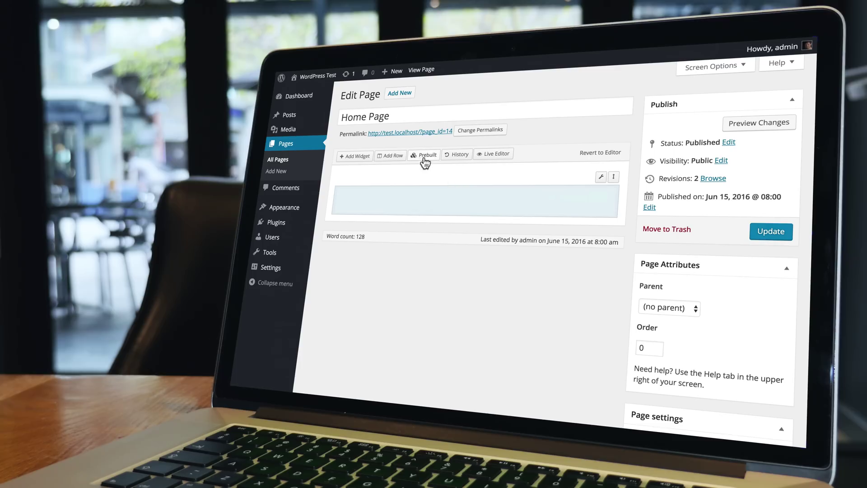
Insert the Beautifully Baked prebuilt layout, replacing the Home Page's current content.
{"action": "left_click", "coordinate": [422, 159]}
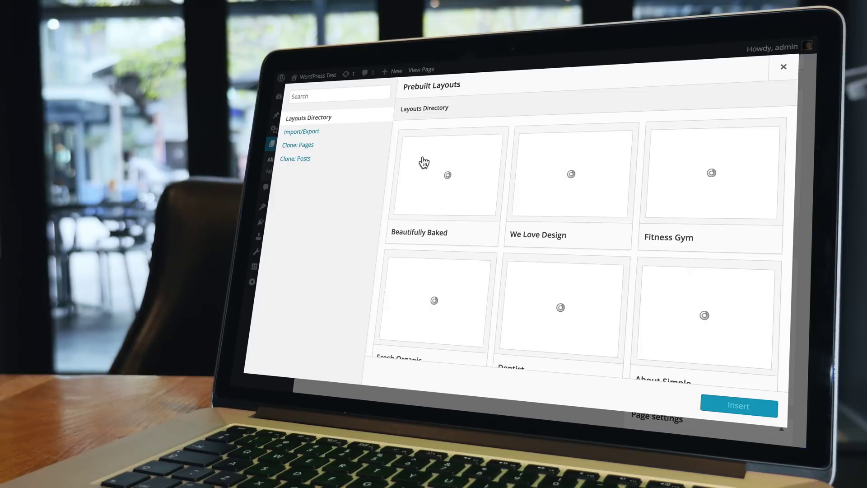
{"action": "left_click", "coordinate": [424, 161]}
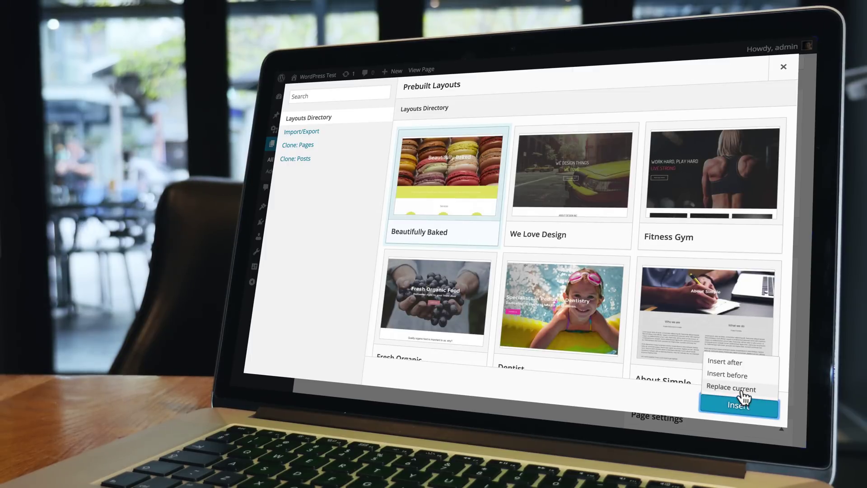
{"action": "left_click", "coordinate": [732, 388]}
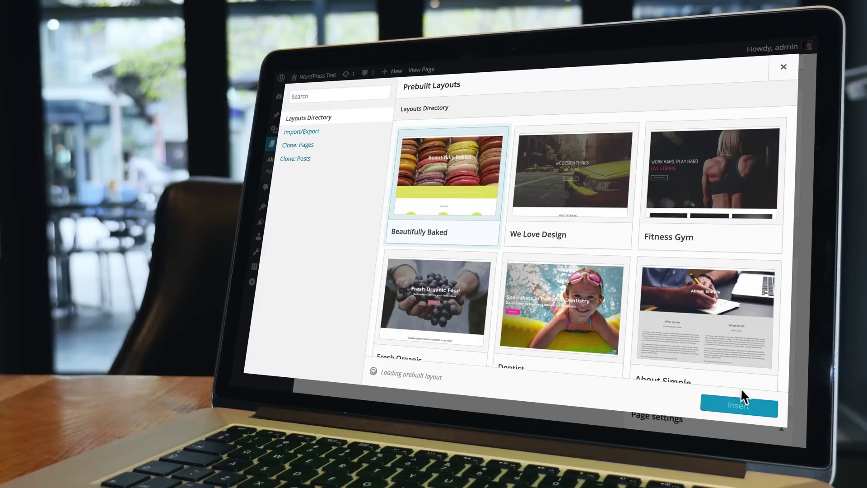
{"action": "left_click", "coordinate": [741, 400]}
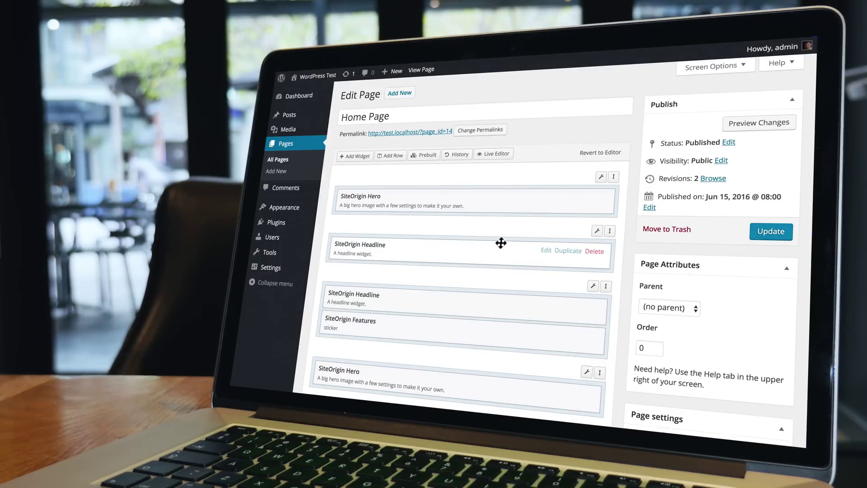